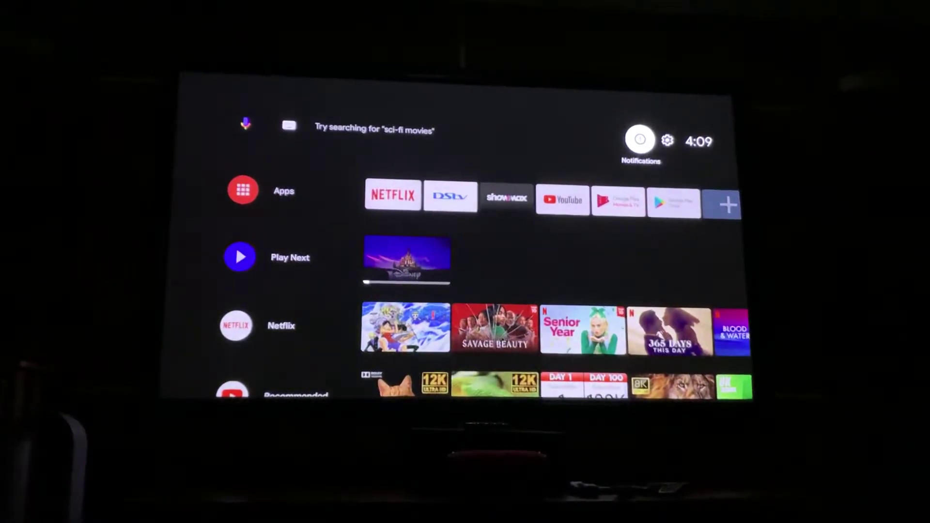
Move the remote focus to the Notifications bell at the top right of the home screen
{"action": "key", "text": "Left"}
{"action": "key", "text": "Right"}
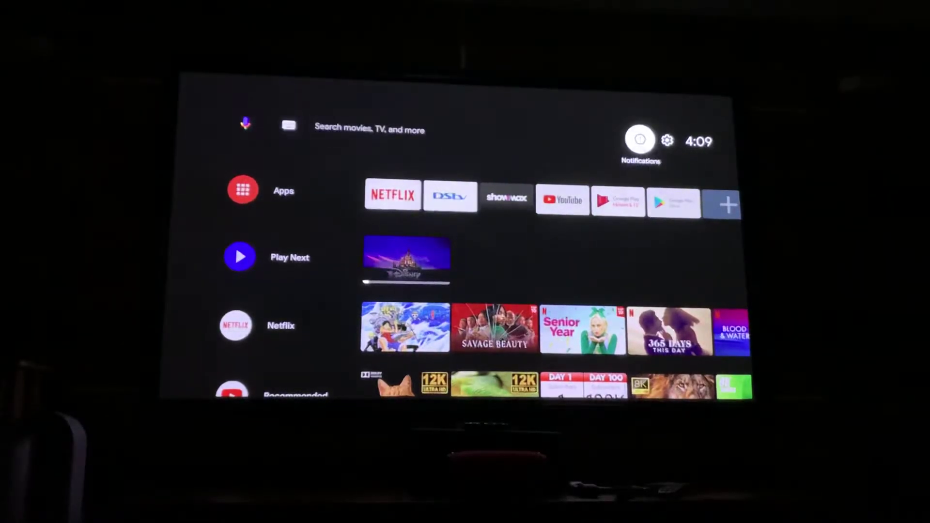
Open the notifications panel and the DAHUA USB drive notice, then return to the home screen
{"action": "key", "text": "Return"}
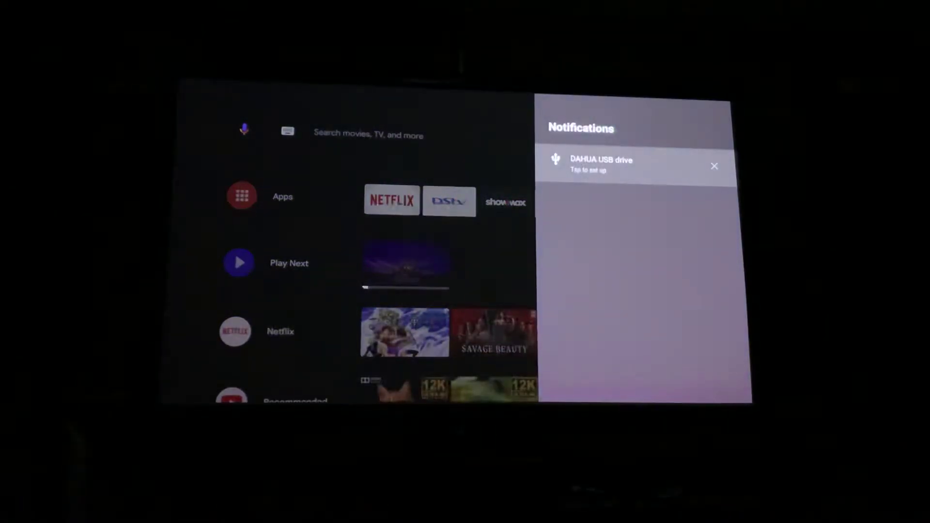
{"action": "key", "text": "Return"}
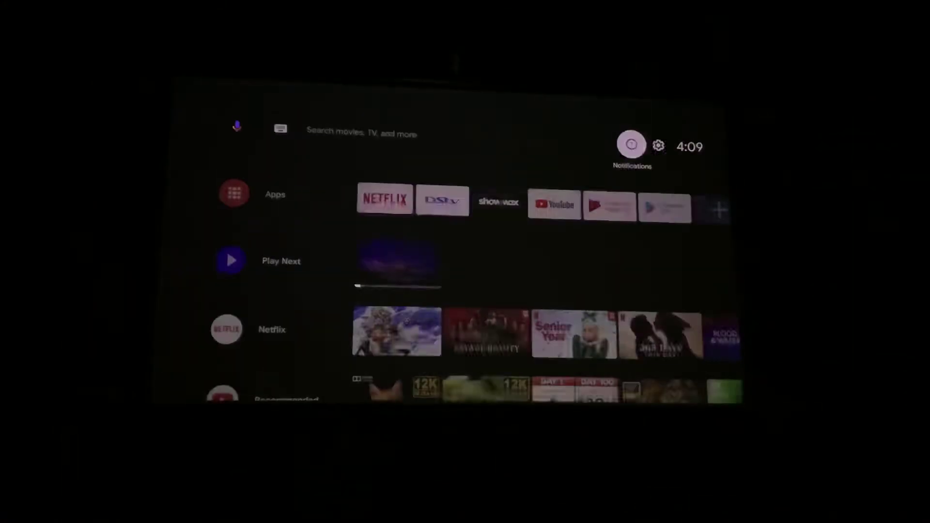
Launch Google Play Store from the installed apps row and go to its Search page
{"action": "key", "text": "Right"}
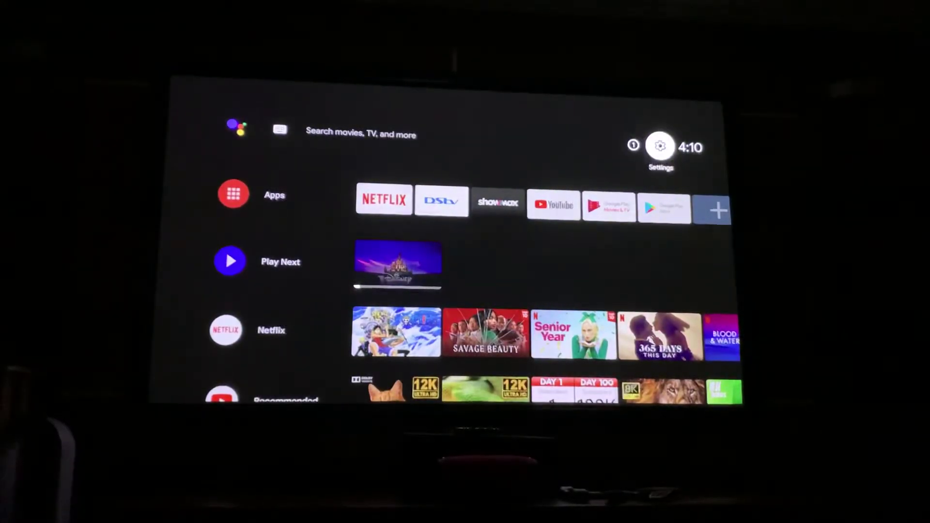
{"action": "key", "text": "Down"}
{"action": "key", "text": "Right"}
{"action": "key", "text": "Right"}
{"action": "key", "text": "Right"}
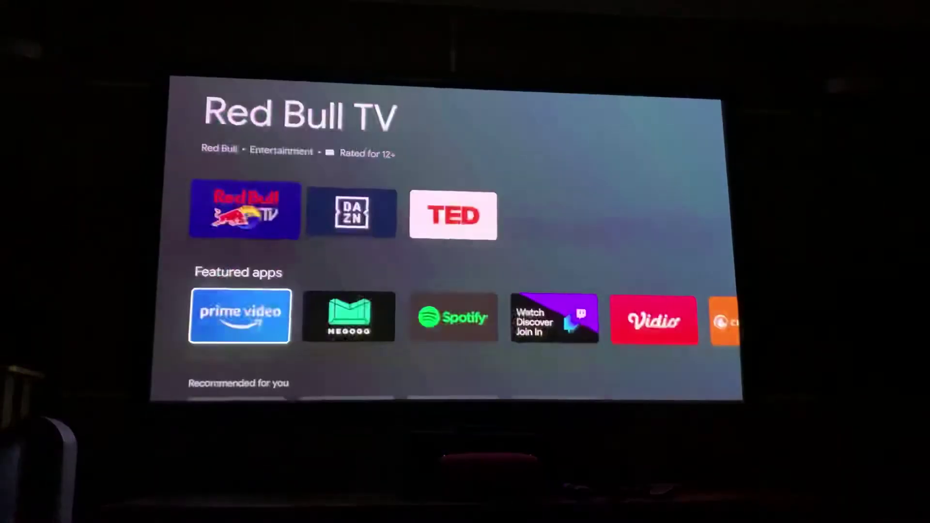
{"action": "key", "text": "Up"}
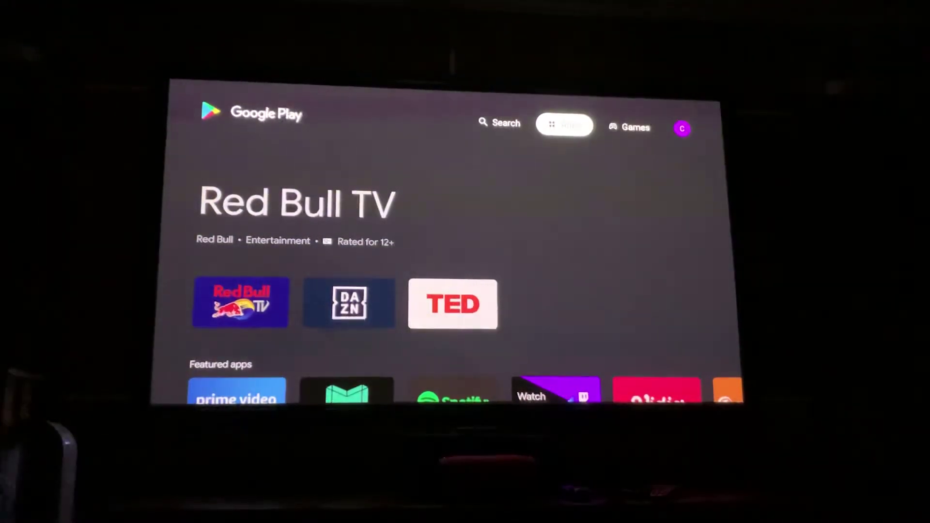
{"action": "key", "text": "Left"}
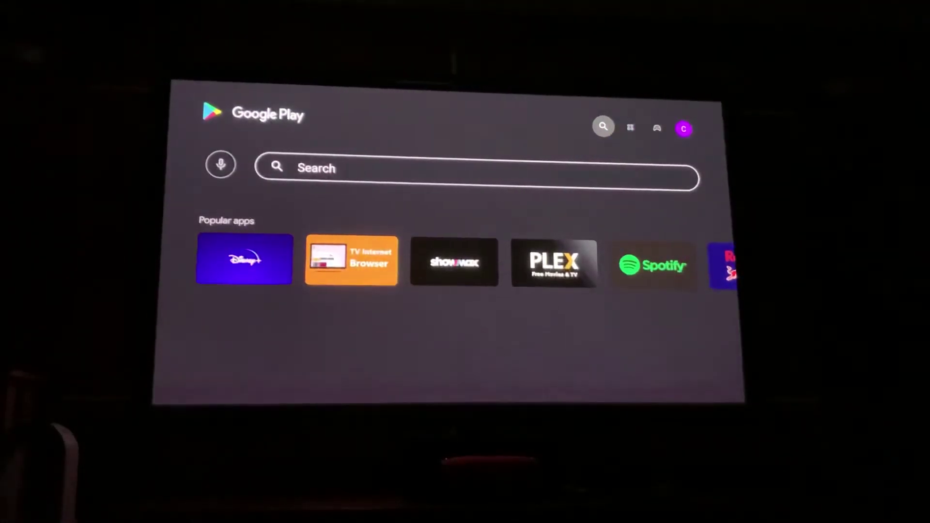
Search the Play Store for 'vlc' using the on-screen keyboard to find VLC for Android
{"action": "key", "text": "Return"}
{"action": "key", "text": "Down"}
{"action": "key", "text": "Down"}
{"action": "key", "text": "Right"}
{"action": "key", "text": "Right"}
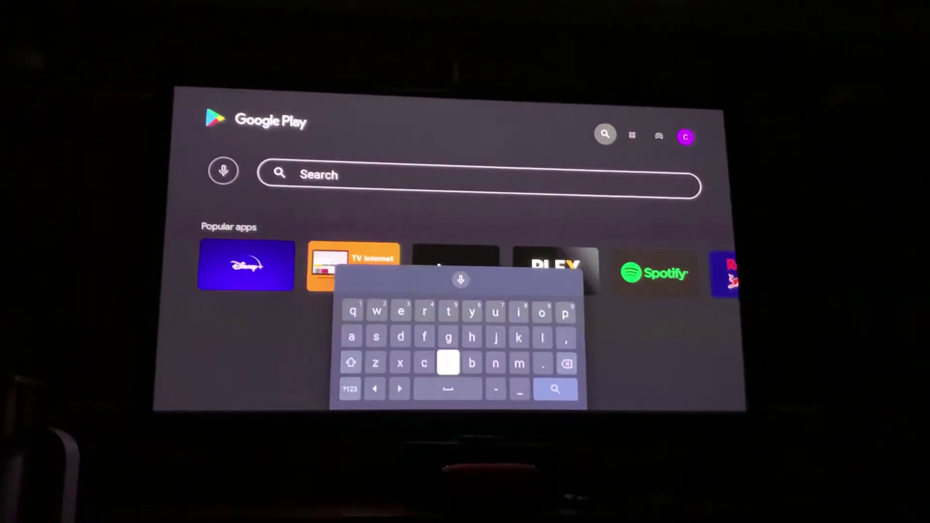
{"action": "key", "text": "Return"}
{"action": "key", "text": "Up"}
{"action": "key", "text": "Right"}
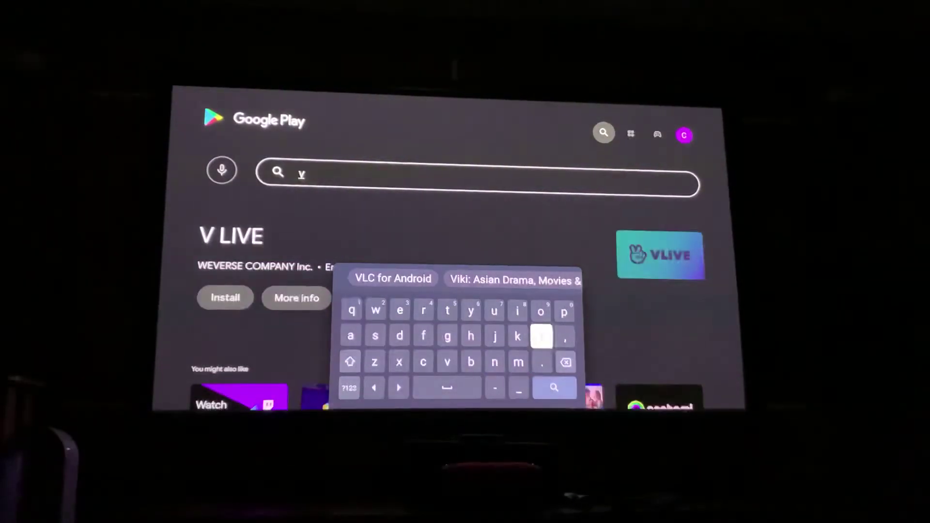
{"action": "key", "text": "Return"}
{"action": "key", "text": "Left"}
{"action": "key", "text": "Left"}
{"action": "key", "text": "Left"}
{"action": "key", "text": "Left"}
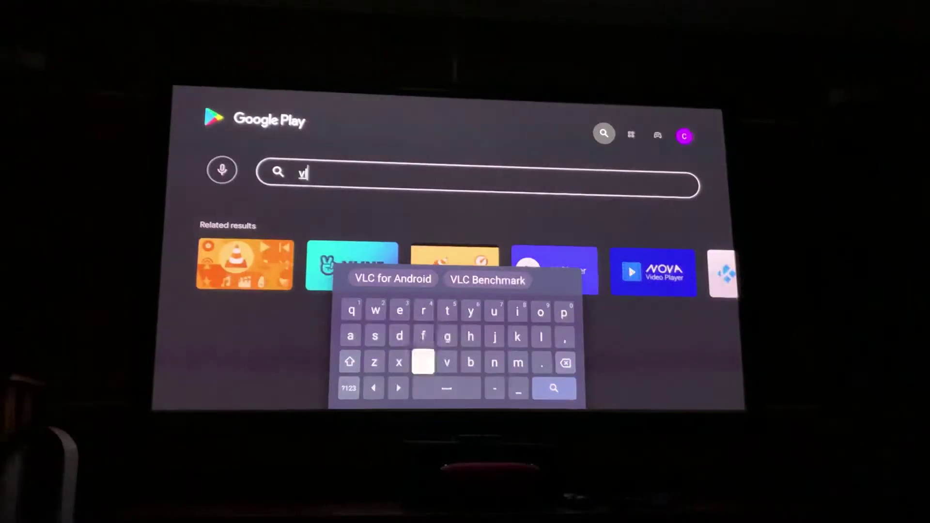
{"action": "key", "text": "Return"}
{"action": "key", "text": "Right"}
{"action": "key", "text": "Right"}
{"action": "key", "text": "Right"}
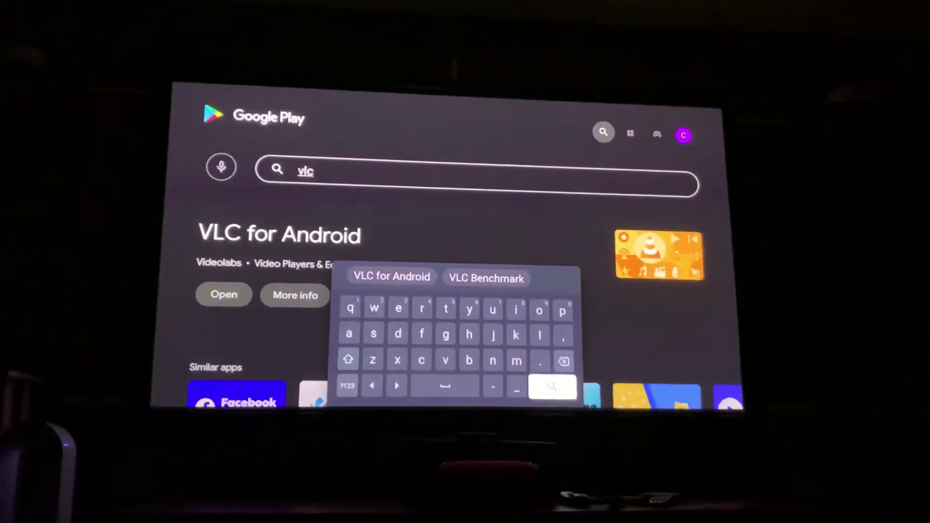
{"action": "key", "text": "Return"}
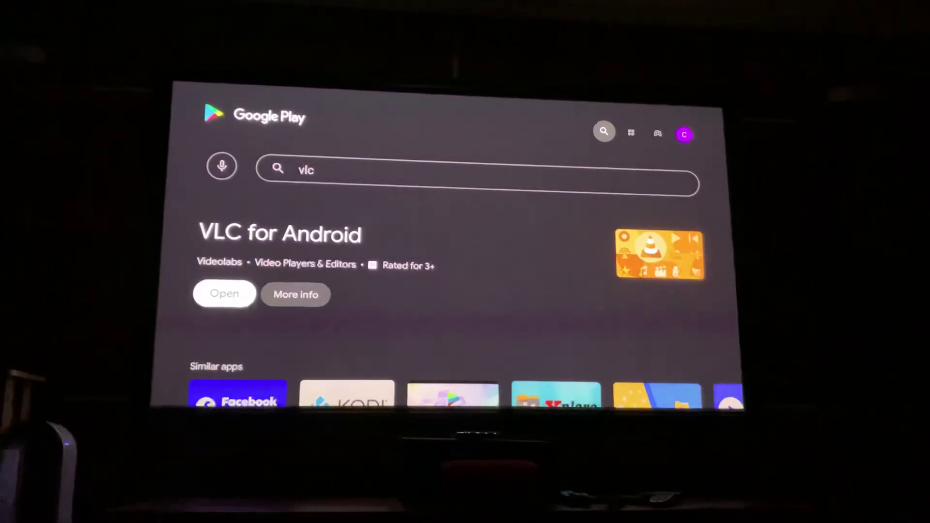
Open the installed VLC for Android app from its Play Store page
{"action": "key", "text": "Return"}
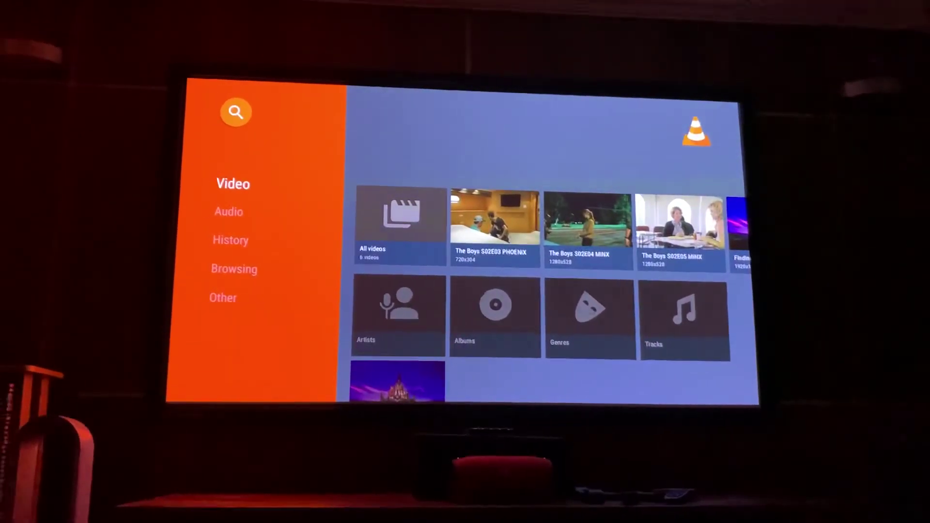
Briefly play Finding Nemo 2003 from the USB video row, then move to the Audio section
{"action": "key", "text": "Right"}
{"action": "key", "text": "Right"}
{"action": "key", "text": "Right"}
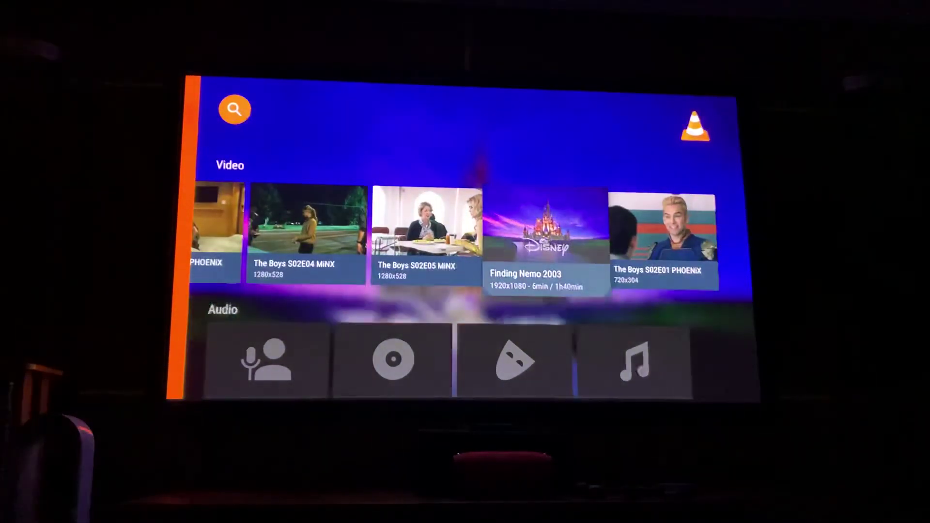
{"action": "key", "text": "Return"}
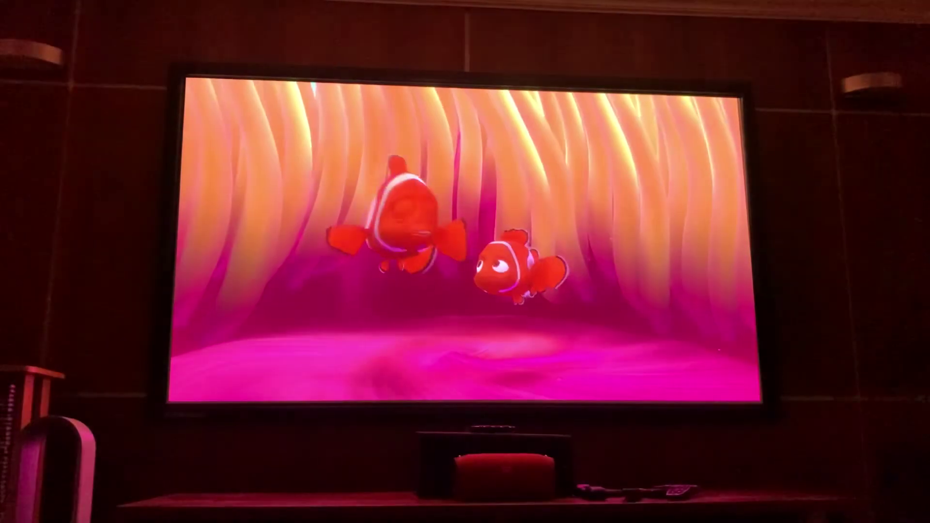
{"action": "key", "text": "Escape"}
{"action": "key", "text": "Escape"}
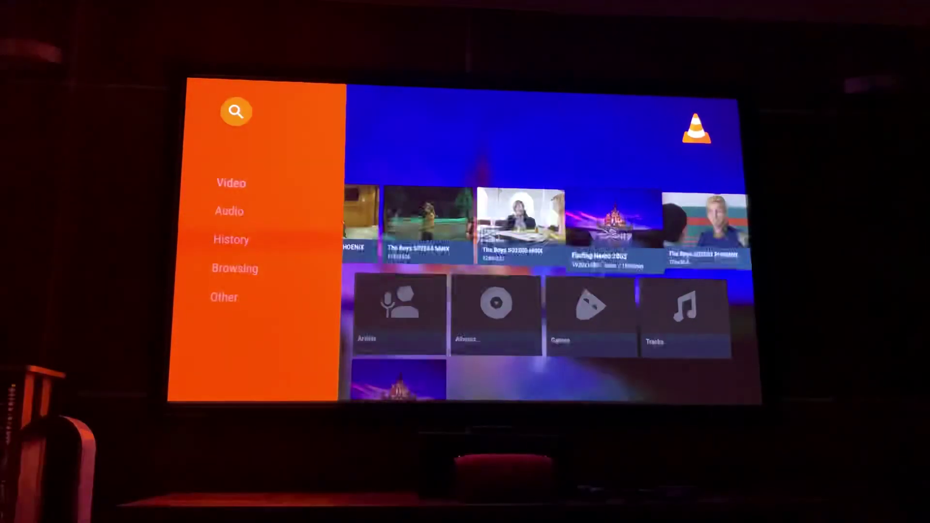
{"action": "key", "text": "Down"}
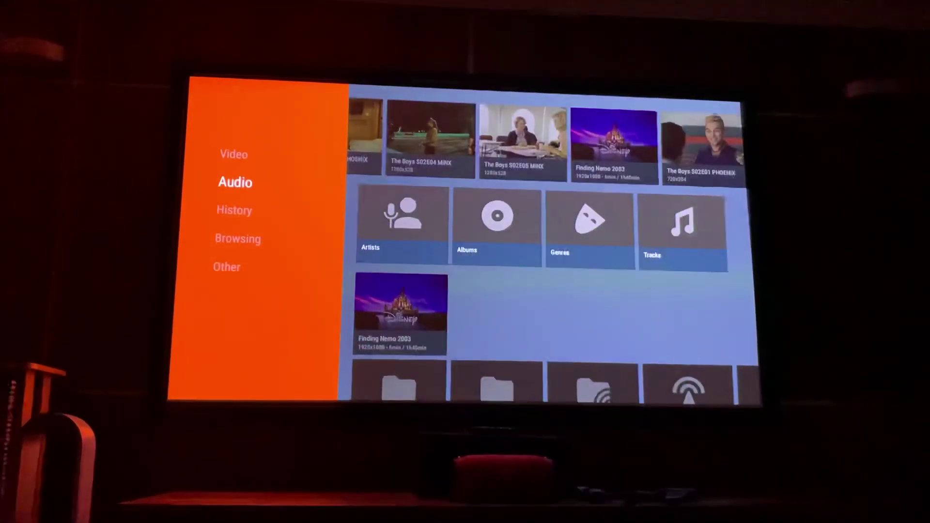